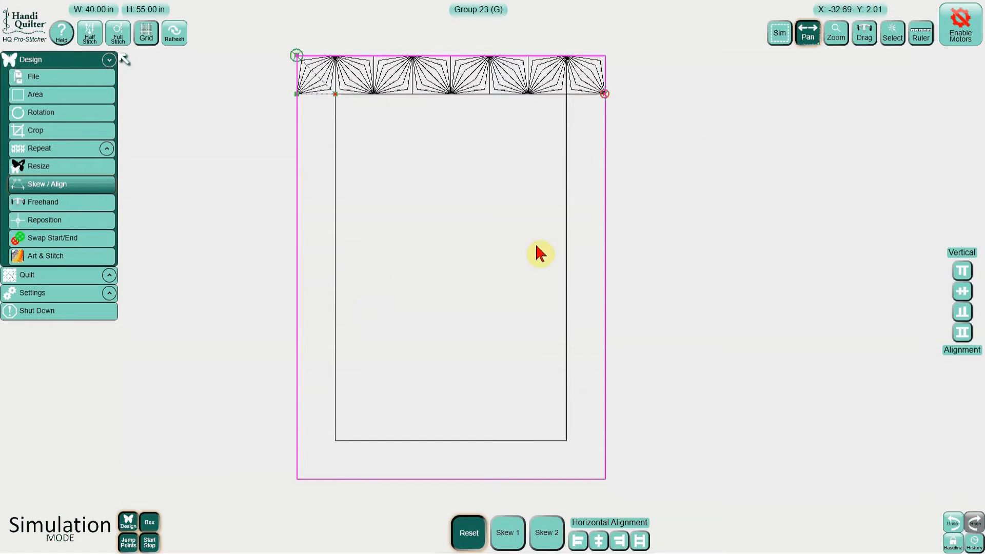
Step: Close only the "quilt 40 x 55 w 5in border" design, without saving it
click(893, 35)
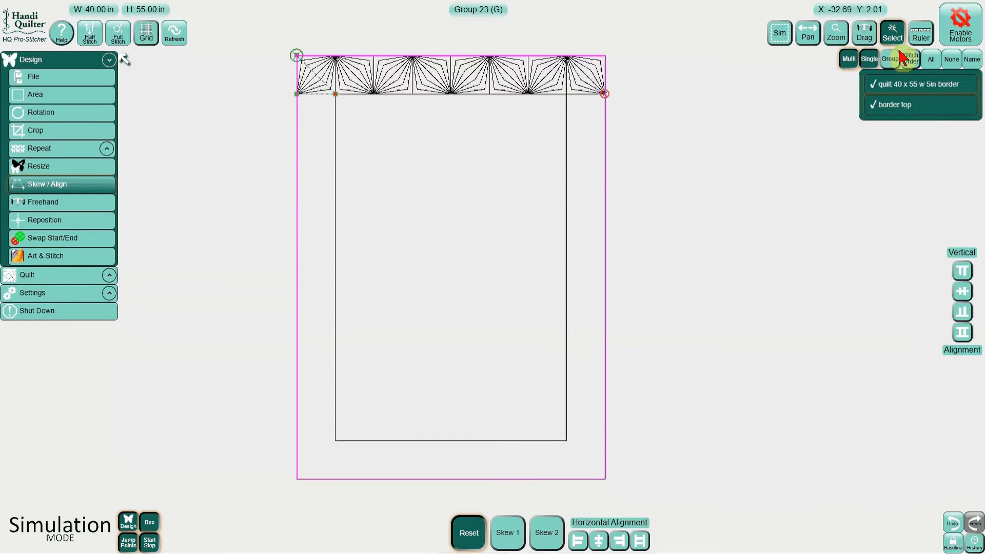
click(897, 89)
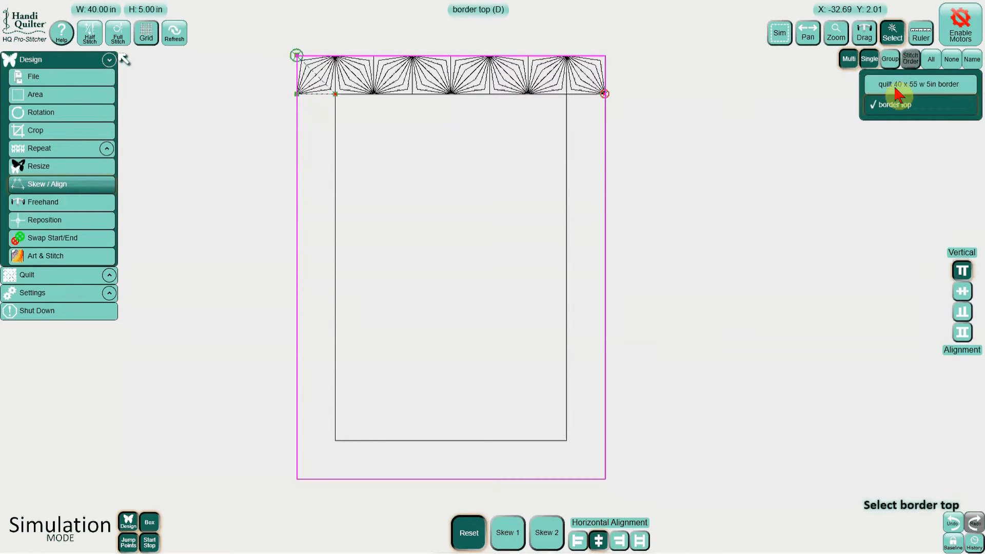
click(848, 62)
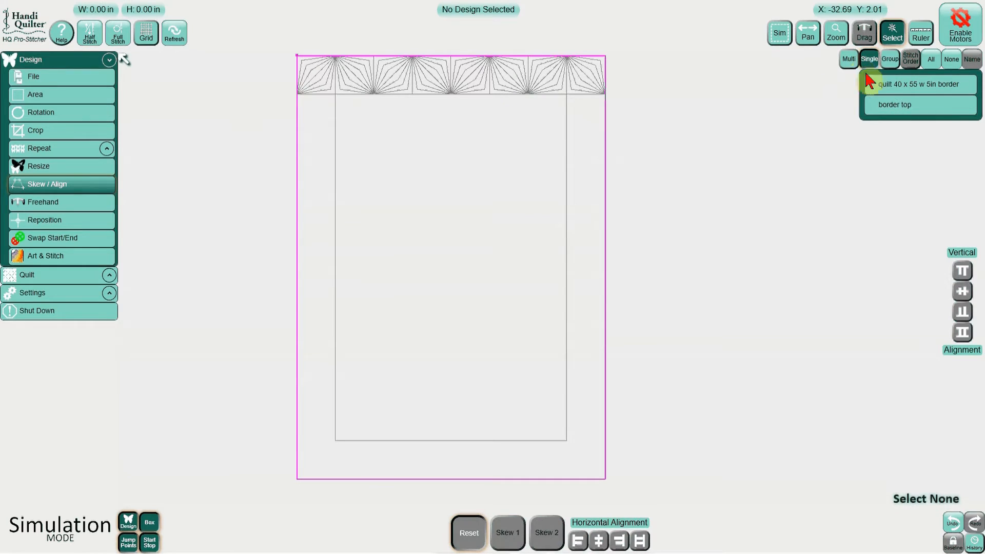
click(881, 82)
click(88, 75)
click(502, 536)
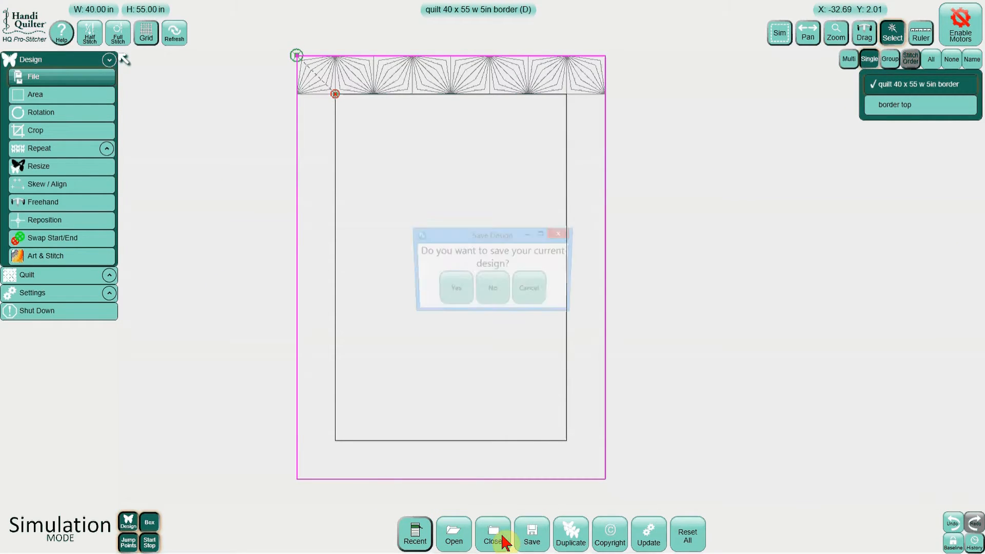
click(493, 294)
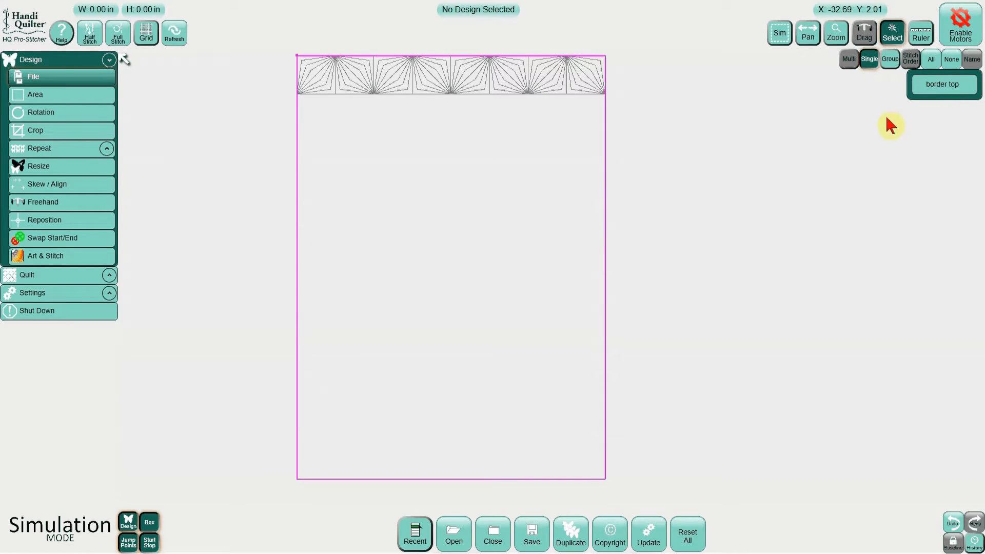
Step: Close the "border top" design without saving it and clear the existing area
click(935, 87)
click(486, 543)
click(488, 289)
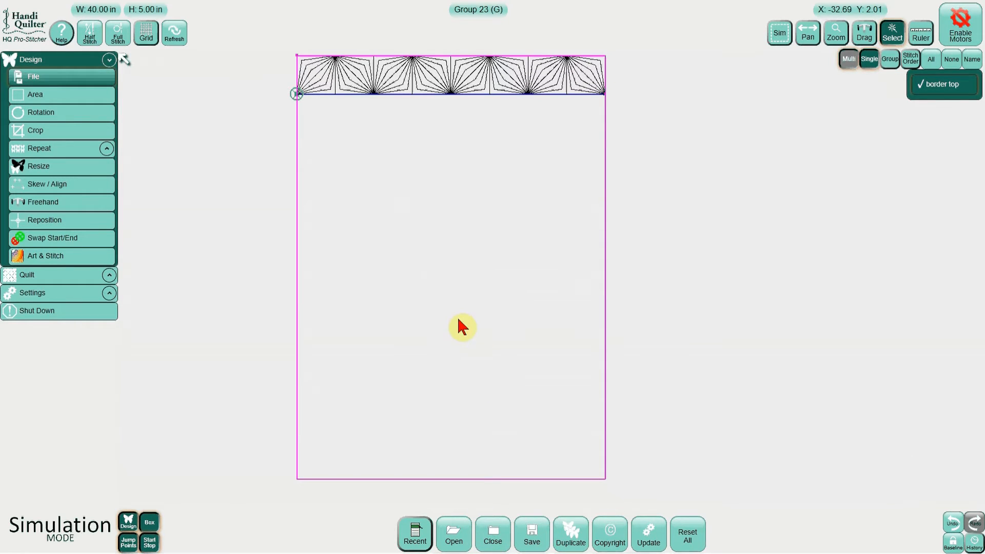
click(32, 95)
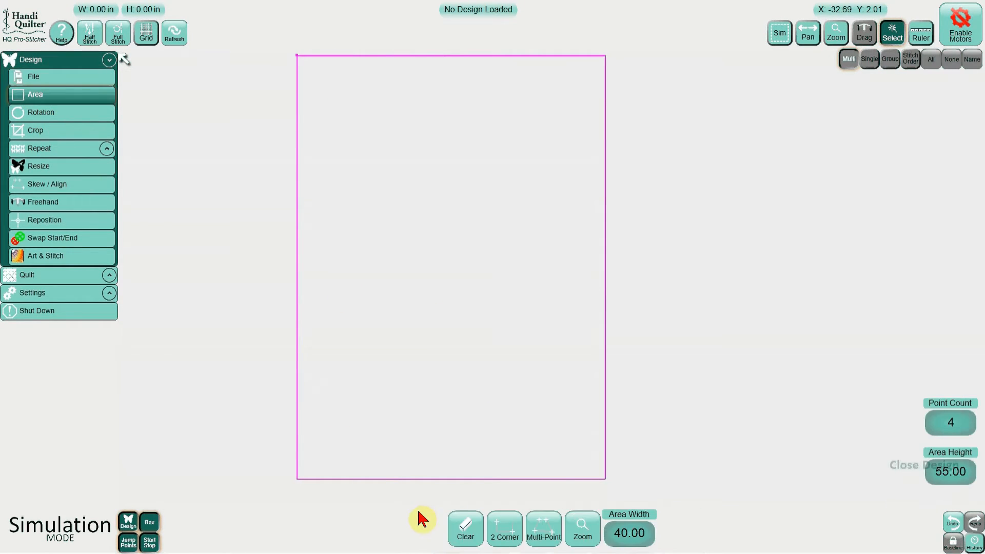
click(466, 534)
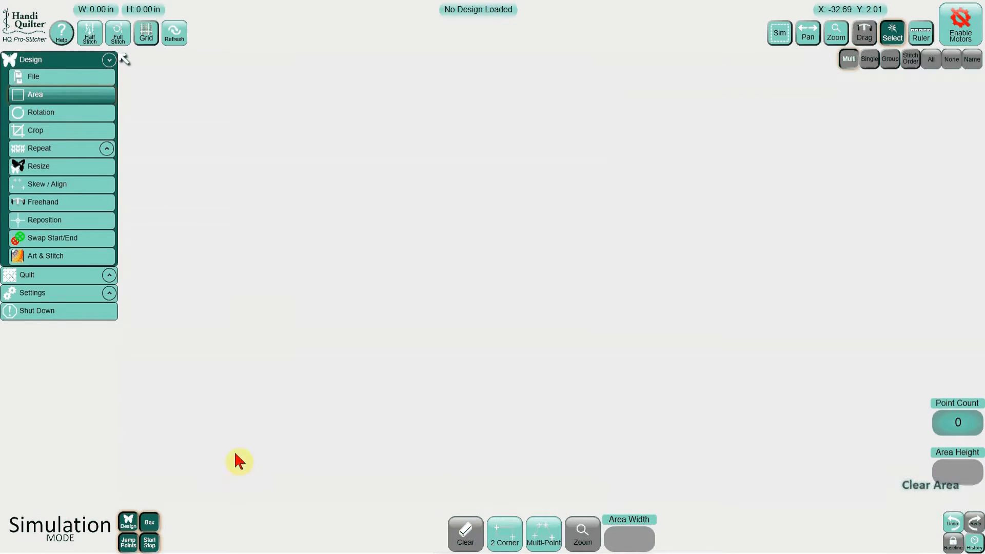
Step: Load the recently used design "10 inch block.hqf" and bring it to the middle of the workspace
click(82, 77)
click(415, 534)
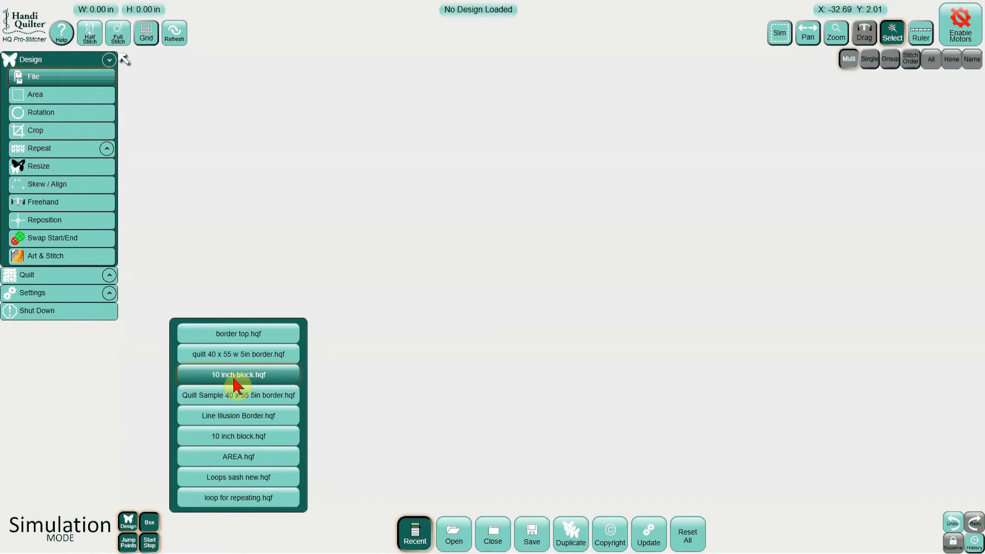
click(237, 375)
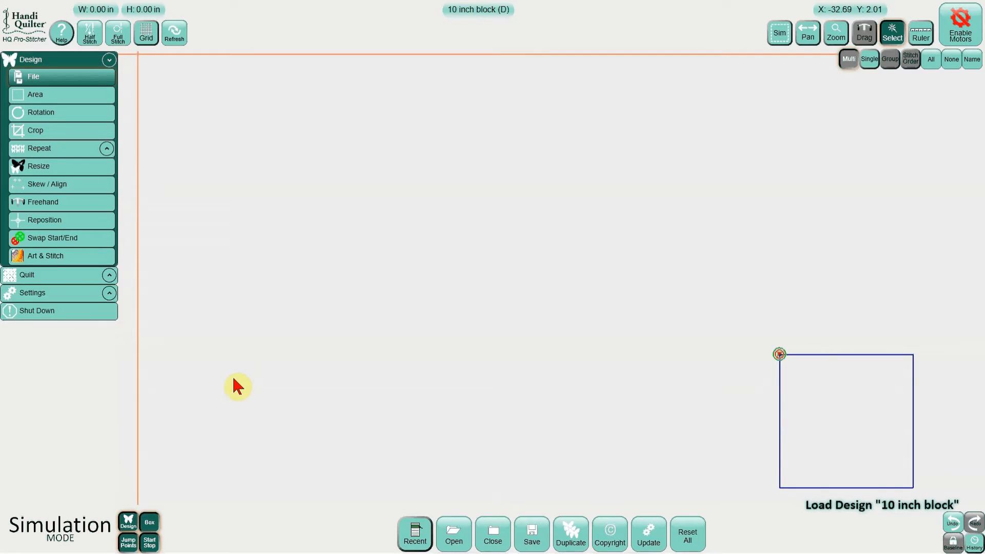
click(807, 34)
drag(489, 205, 308, 123)
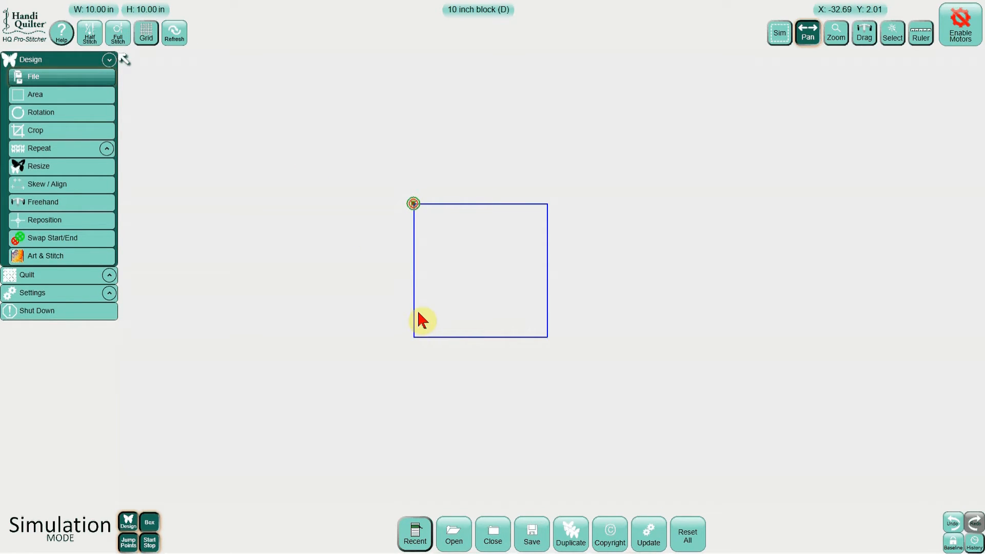
Step: Resize the 10 inch block to 55 in with its aspect ratio locked
click(60, 167)
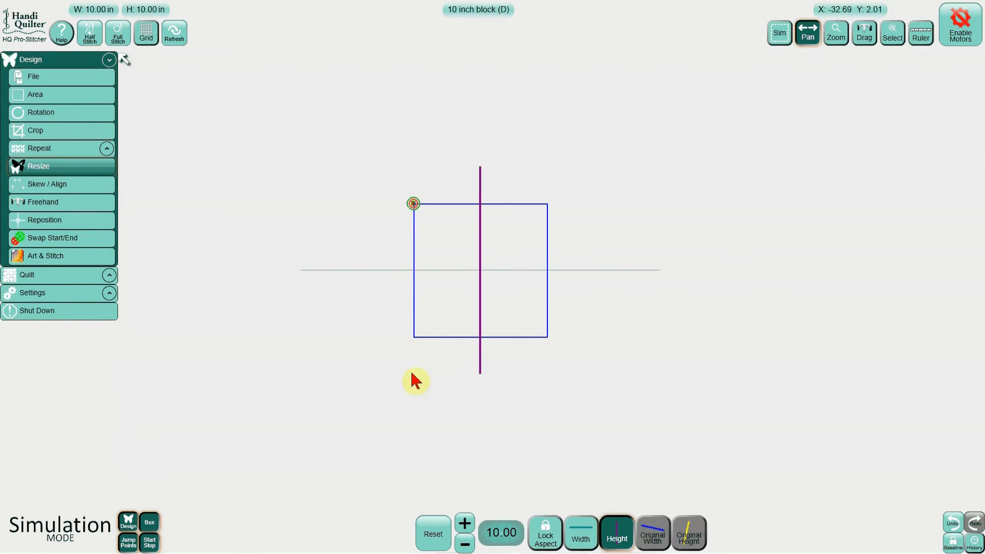
click(554, 541)
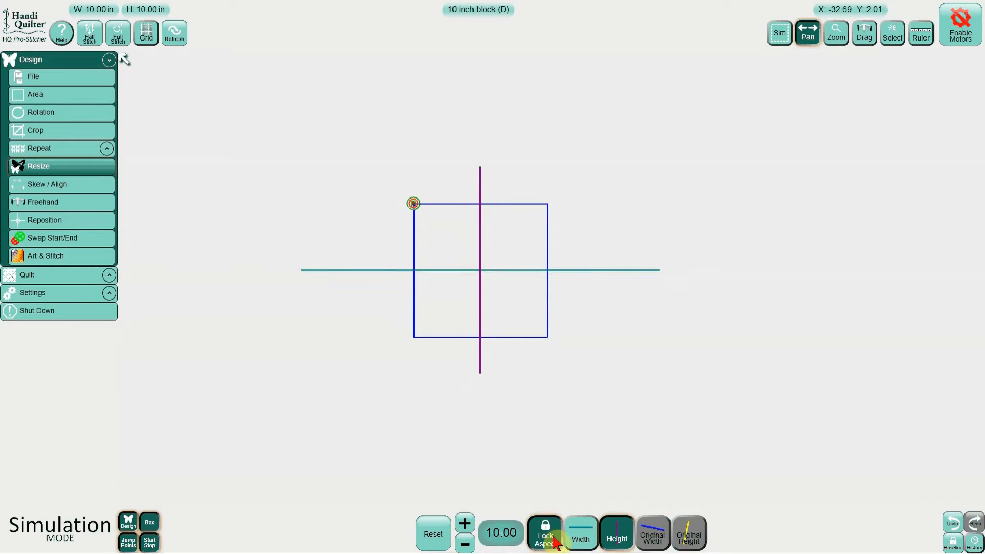
click(508, 535)
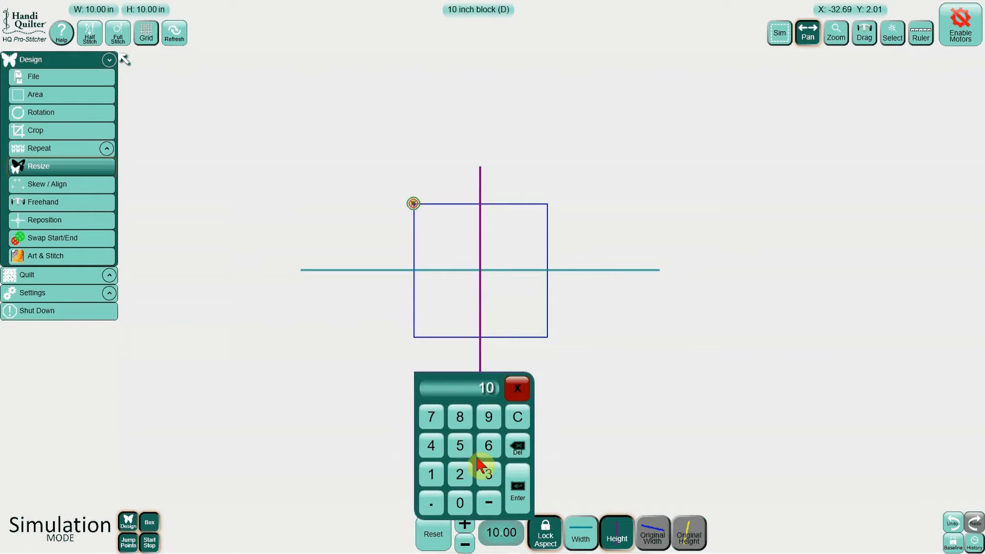
click(459, 445)
click(459, 445)
click(513, 485)
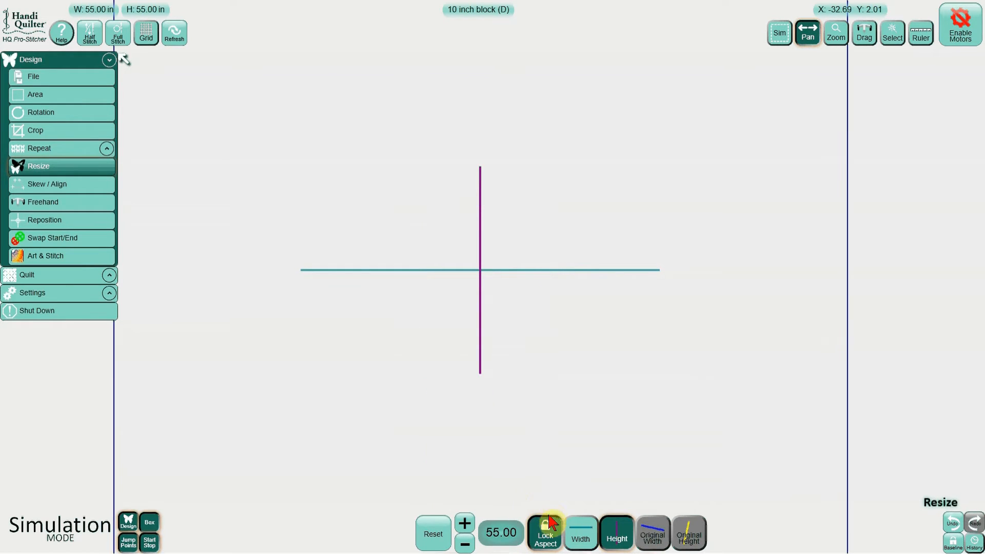
Step: Set only the block's width to 40 in and baseline the resized design
click(575, 539)
click(507, 535)
click(431, 446)
click(460, 503)
click(517, 500)
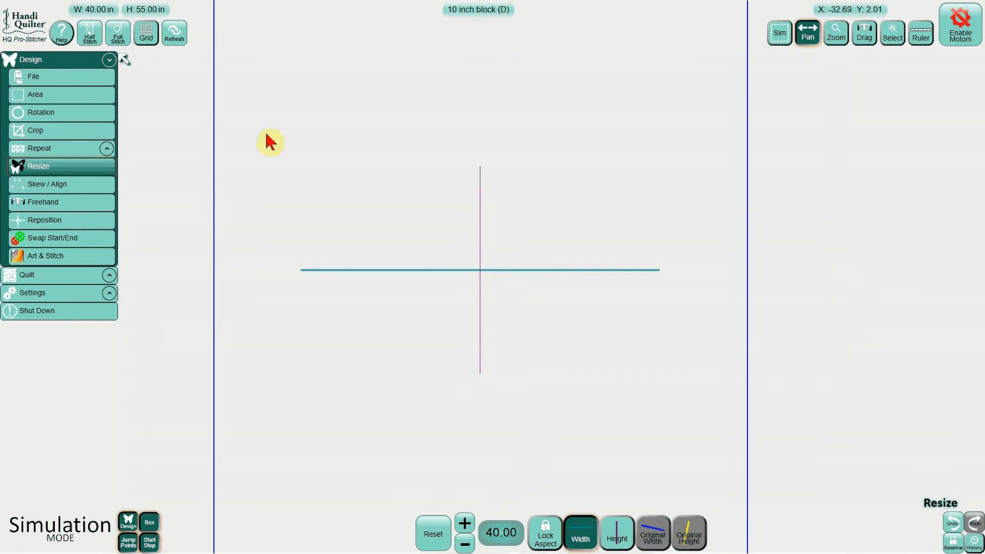
click(169, 36)
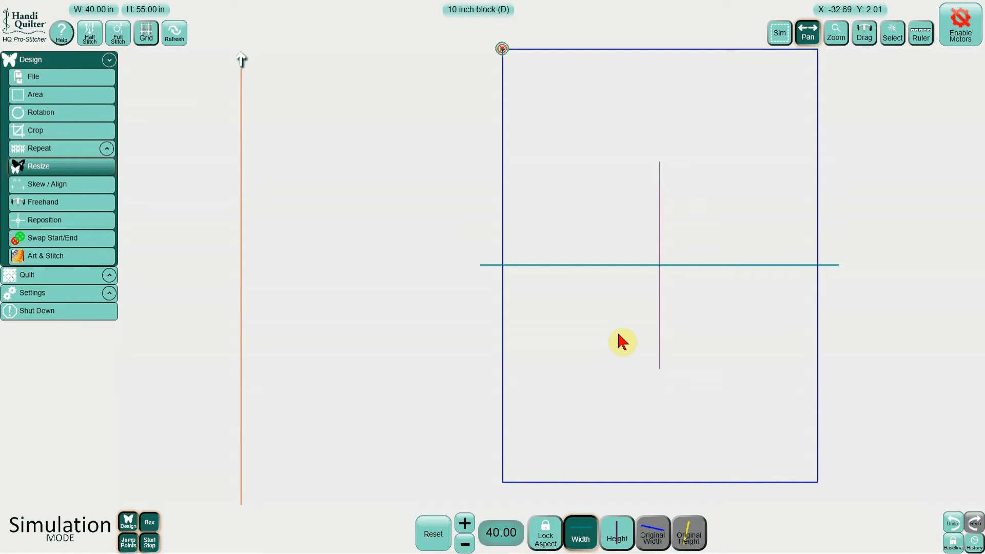
click(956, 548)
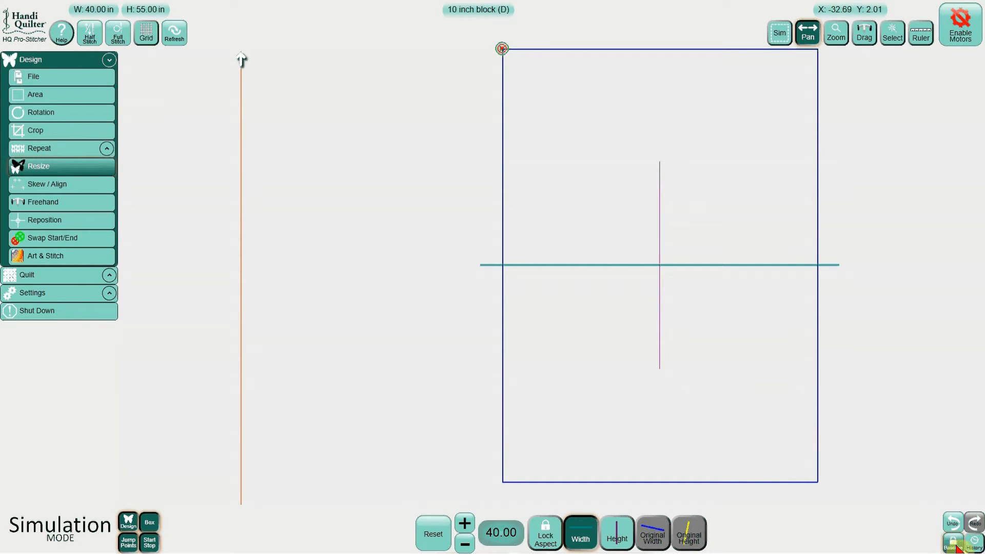
Step: Duplicate the resized block and set the duplicate's width to 30 in
click(82, 77)
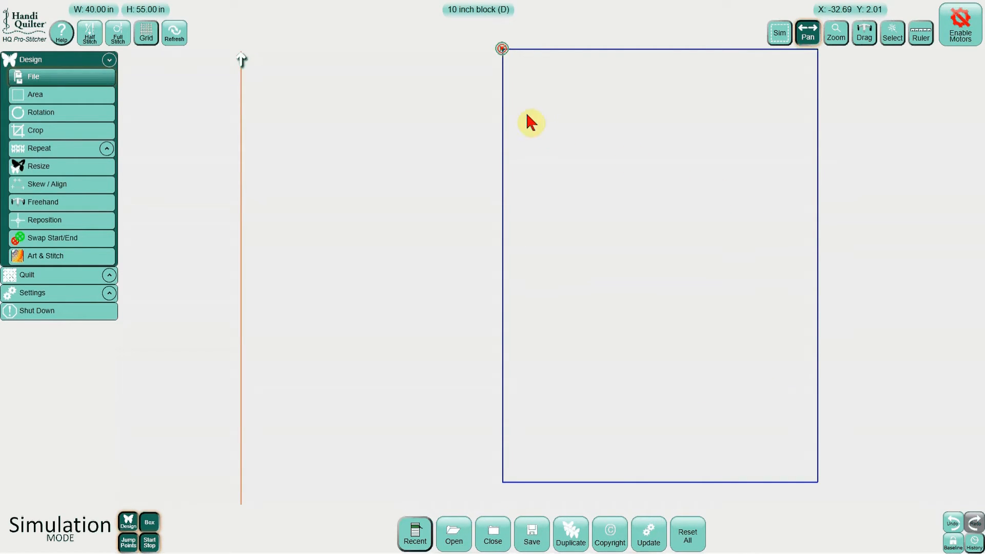
click(568, 533)
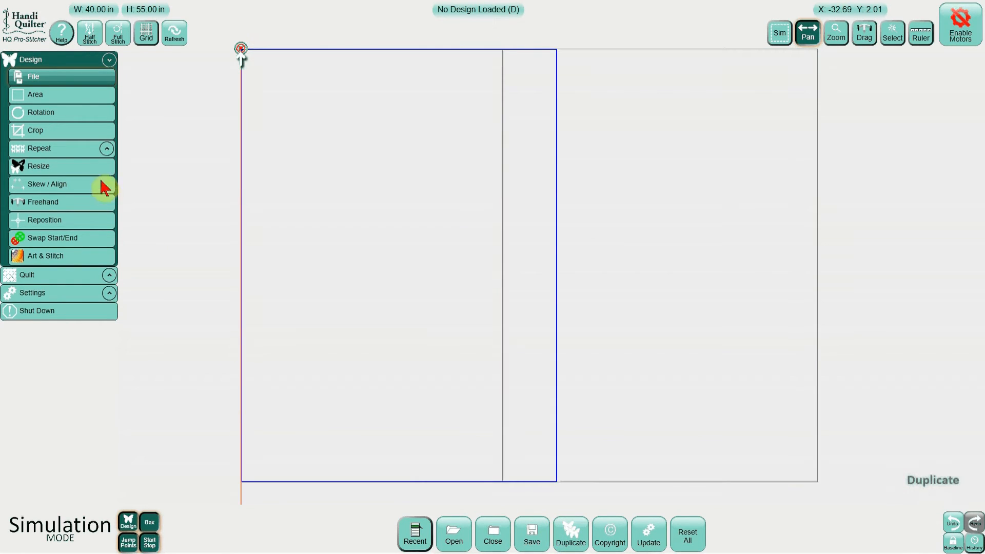
click(77, 167)
click(512, 533)
click(488, 474)
click(460, 503)
click(518, 490)
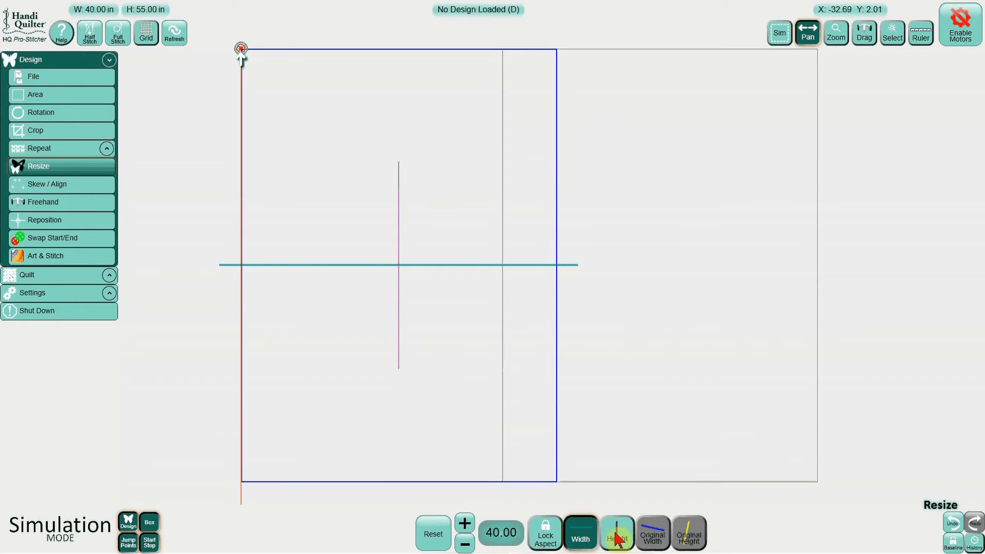
Step: Set the duplicate block's height to 45 in
click(617, 533)
click(502, 533)
click(431, 445)
click(459, 446)
click(519, 485)
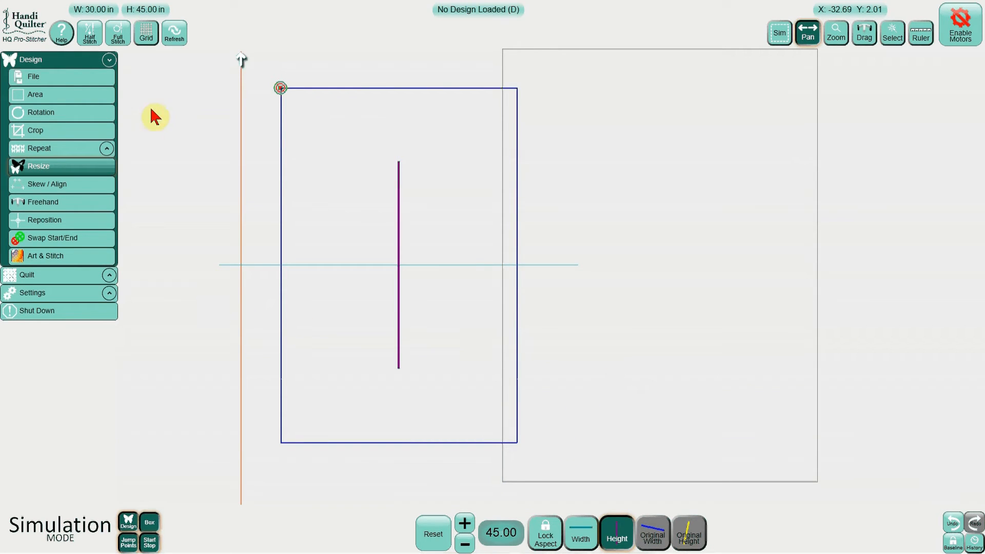
Step: Start a new two-corner area and set its width to 40 in
click(97, 82)
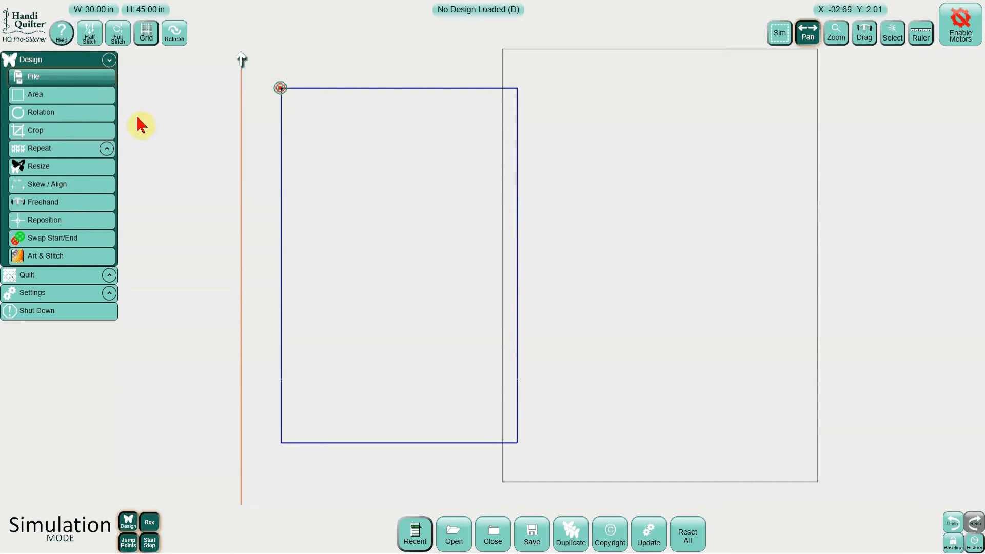
click(88, 96)
click(511, 540)
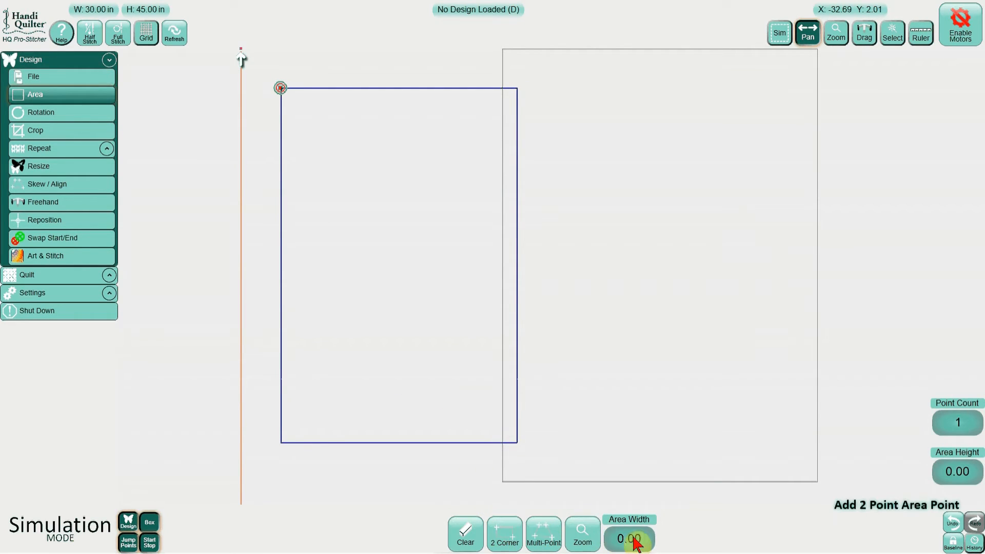
click(629, 539)
click(565, 454)
click(590, 509)
click(649, 505)
Step: Set the new area's height to 55 in
click(956, 472)
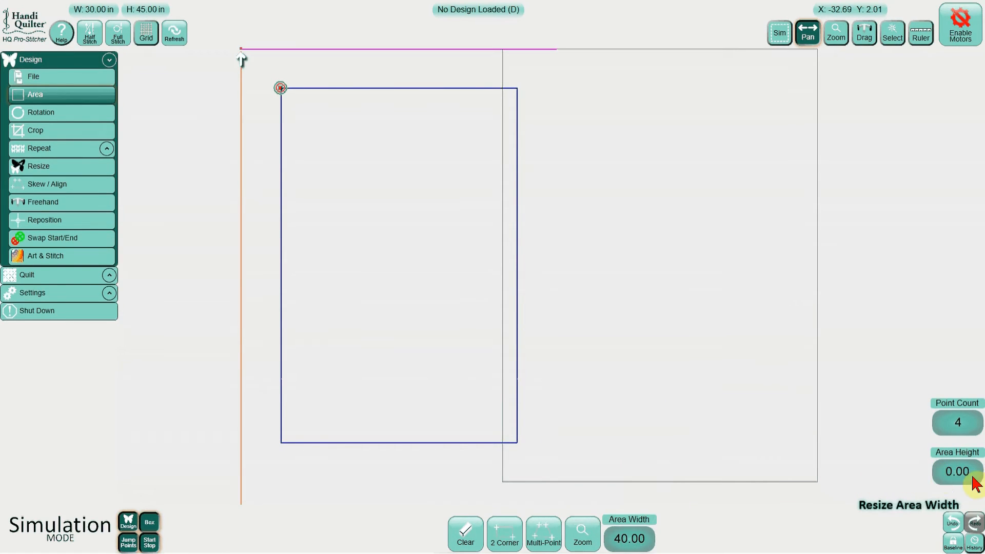
click(791, 411)
click(791, 411)
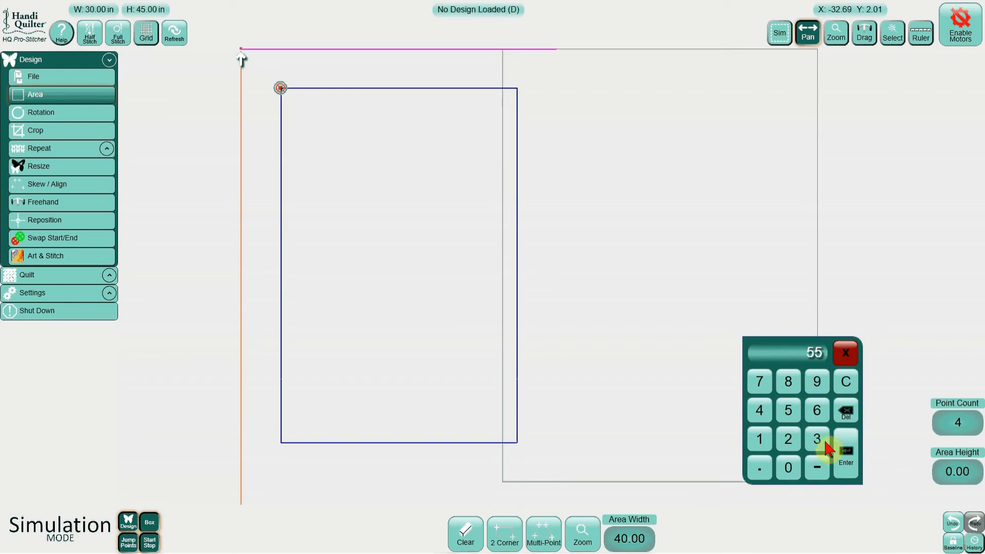
click(846, 454)
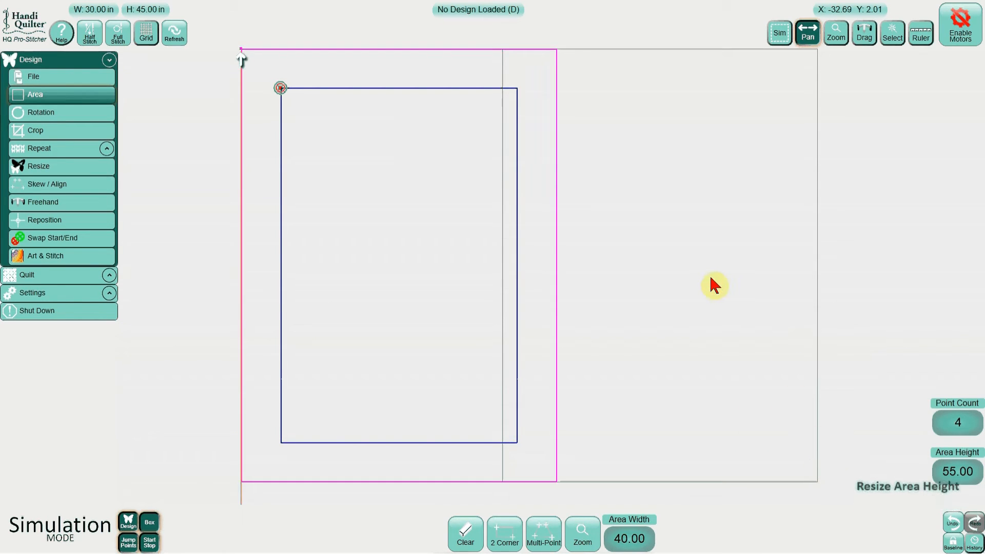
Step: Center the smaller duplicate block horizontally and vertically within the area
click(897, 35)
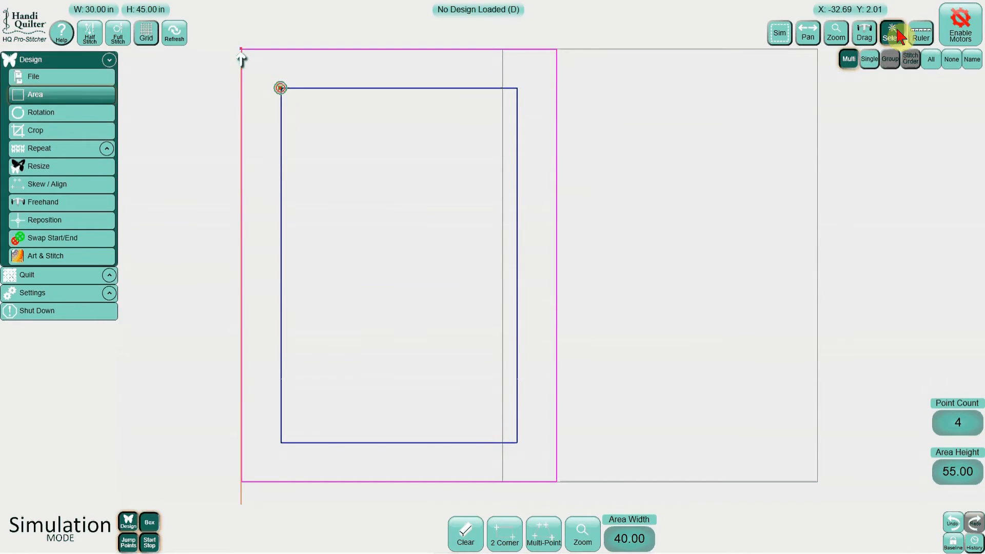
click(869, 60)
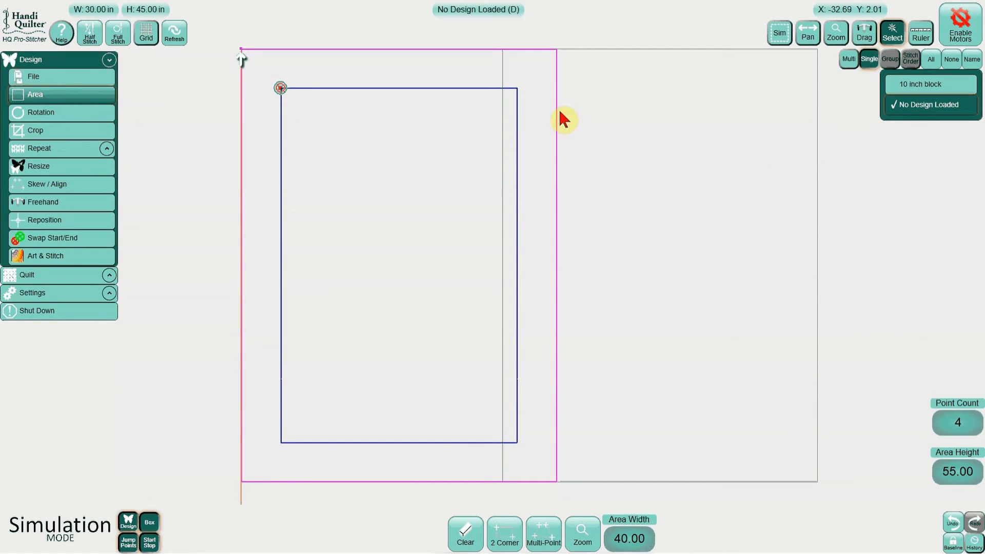
click(82, 186)
click(599, 543)
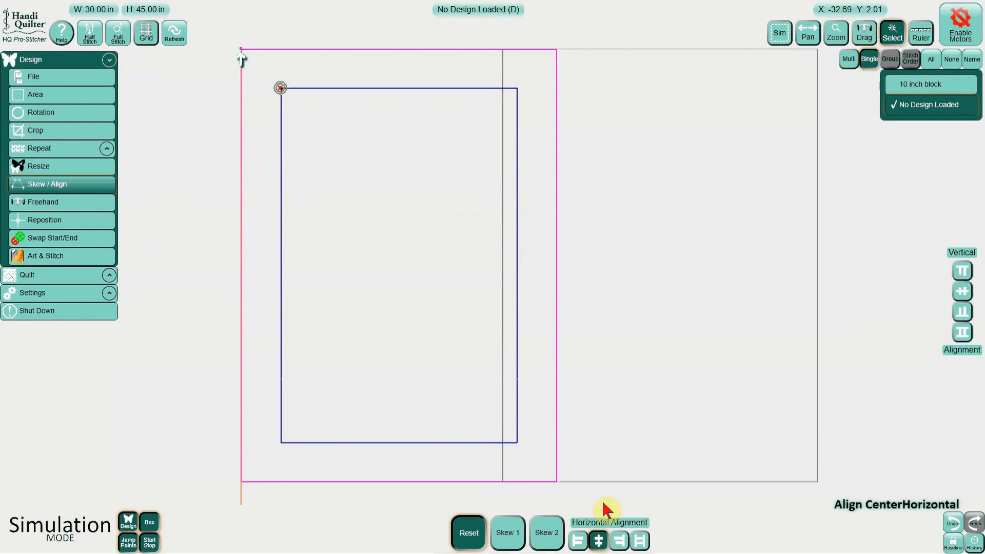
click(963, 295)
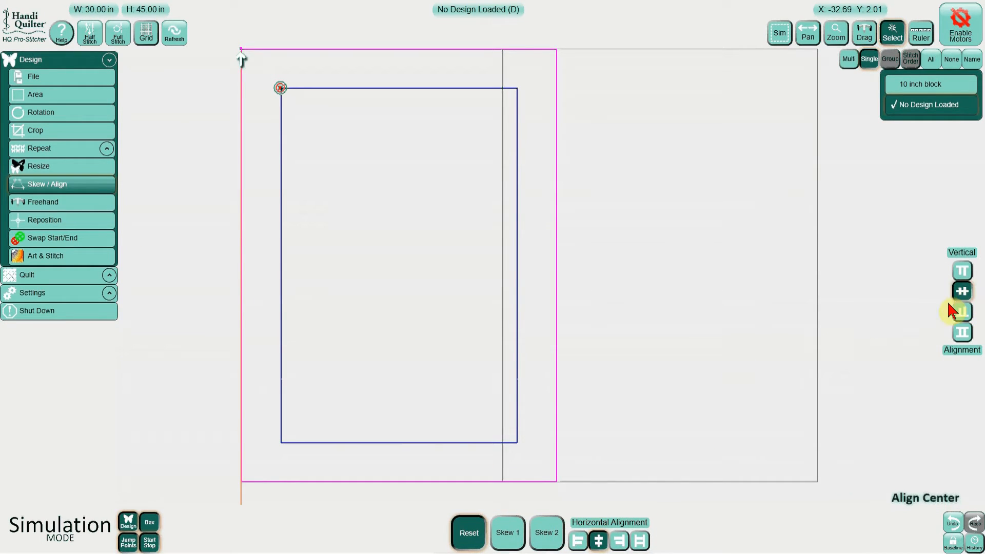
Step: Center the "10 inch block" design horizontally and vertically in the area and select both designs together
click(917, 85)
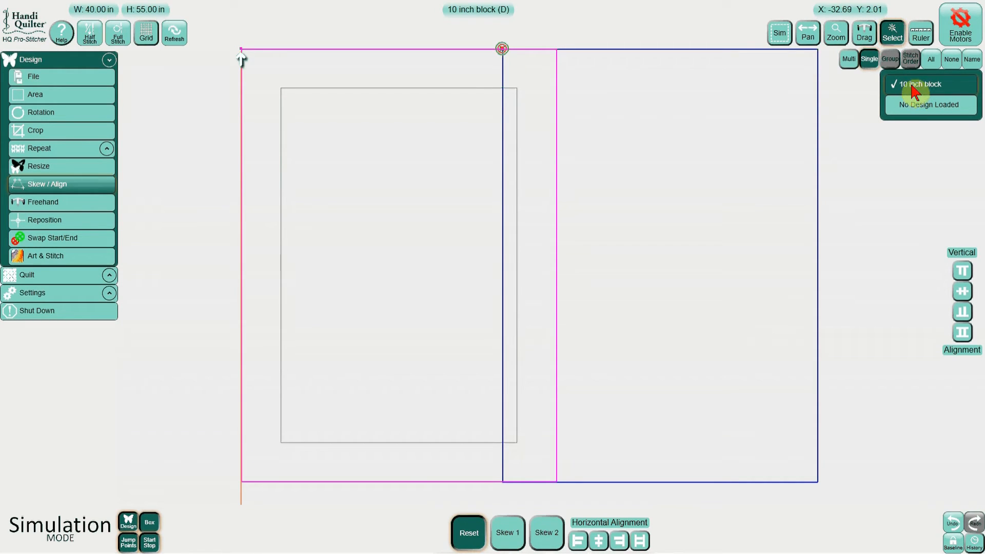
click(598, 540)
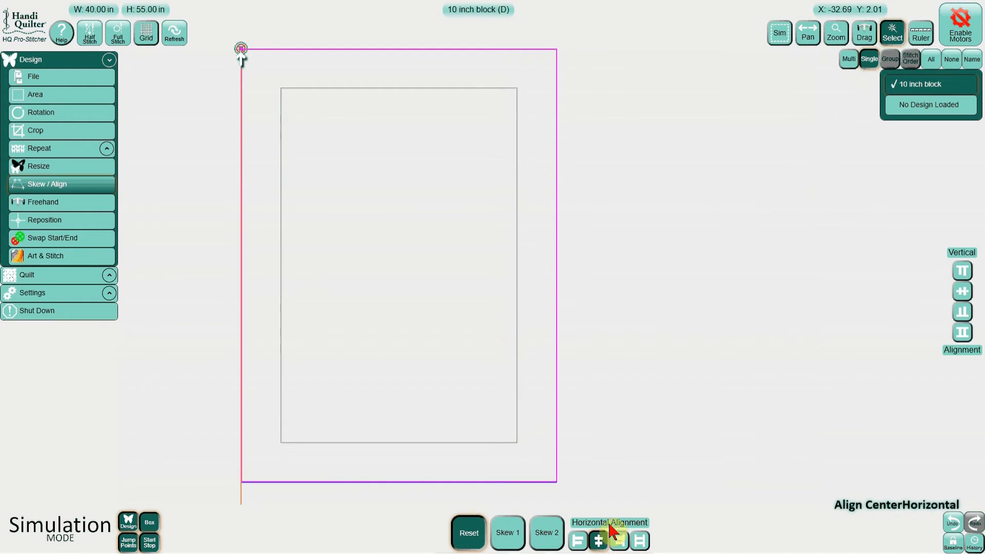
click(962, 291)
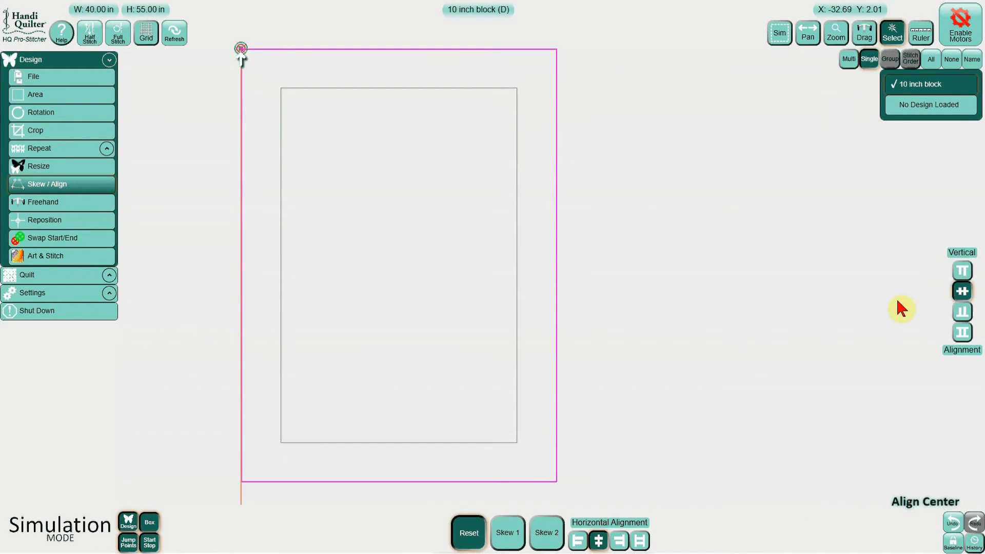
click(932, 59)
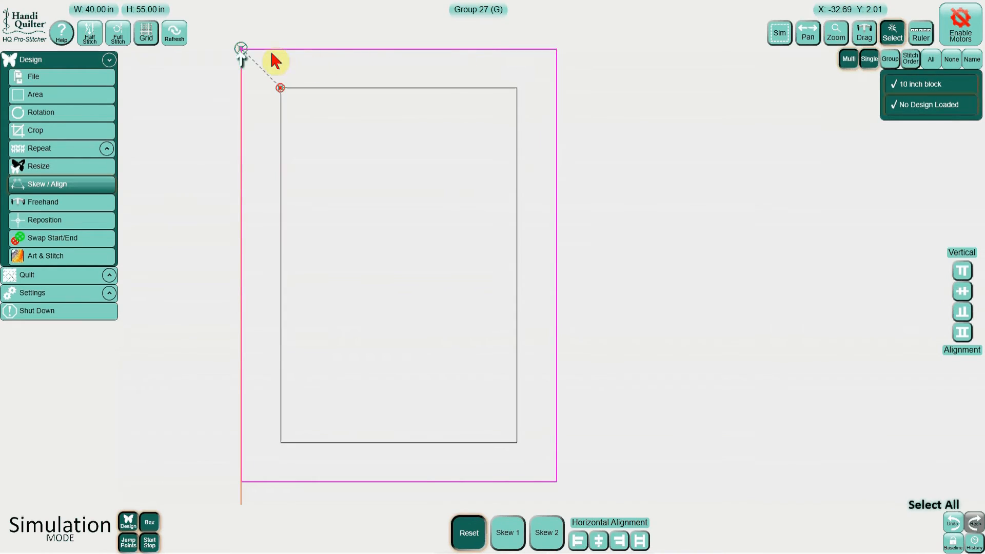
Step: Select both block outlines together and baseline them into a single merged design
click(175, 34)
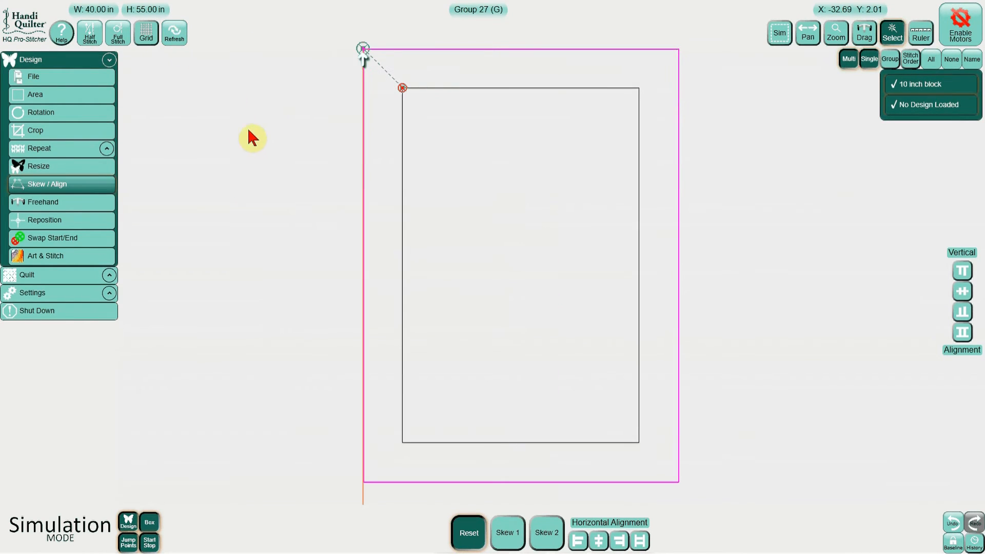
click(261, 138)
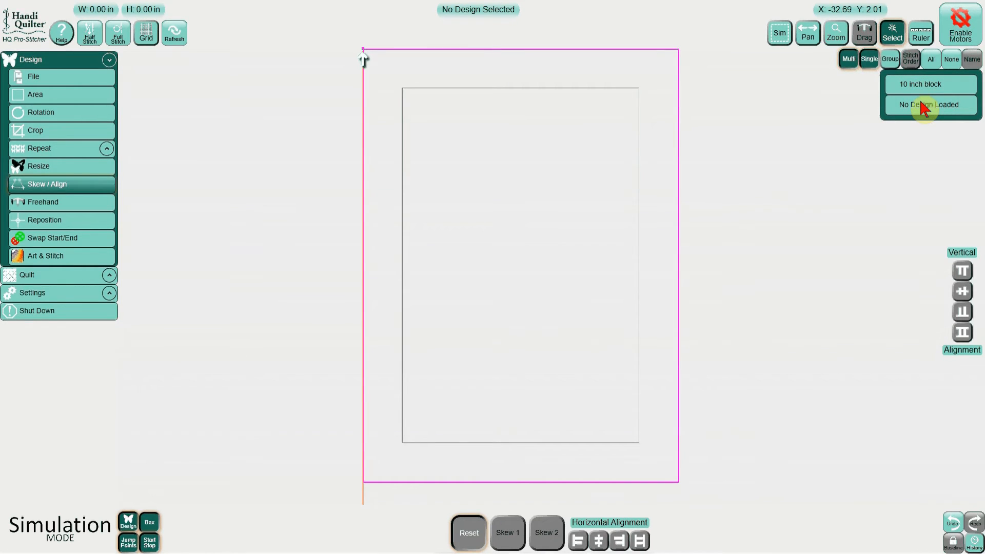
click(931, 59)
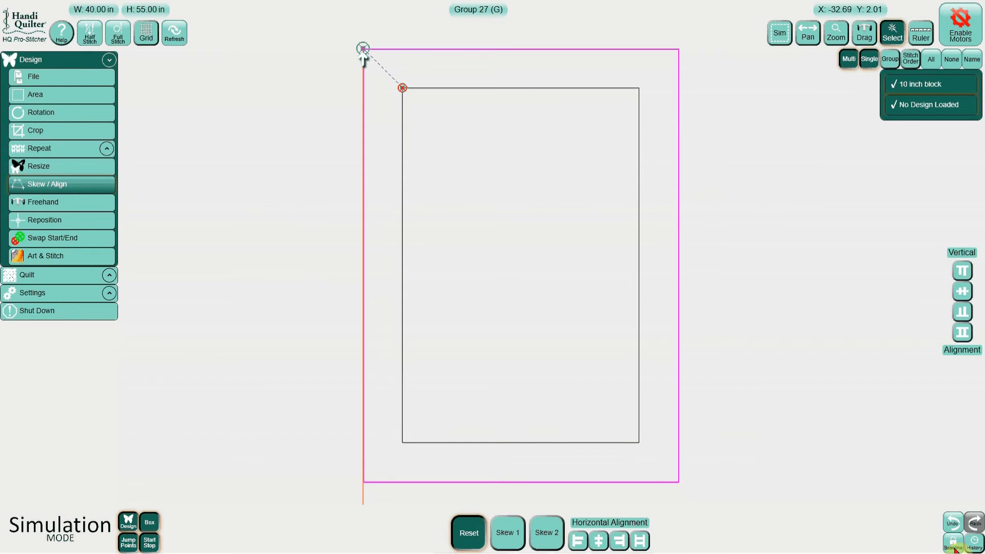
click(953, 545)
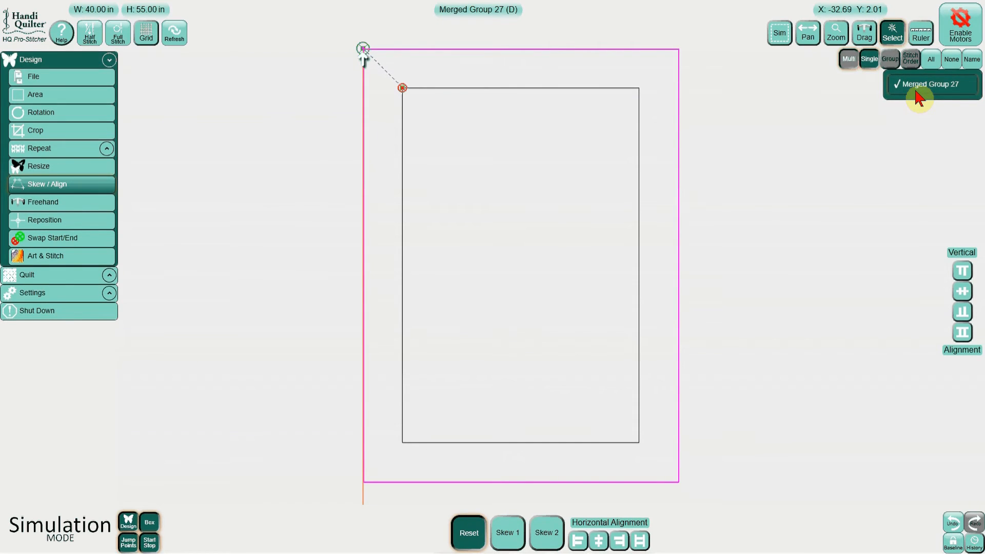
Step: Rename the merged design as "quilt 40 x 55 w 5in border"
click(972, 59)
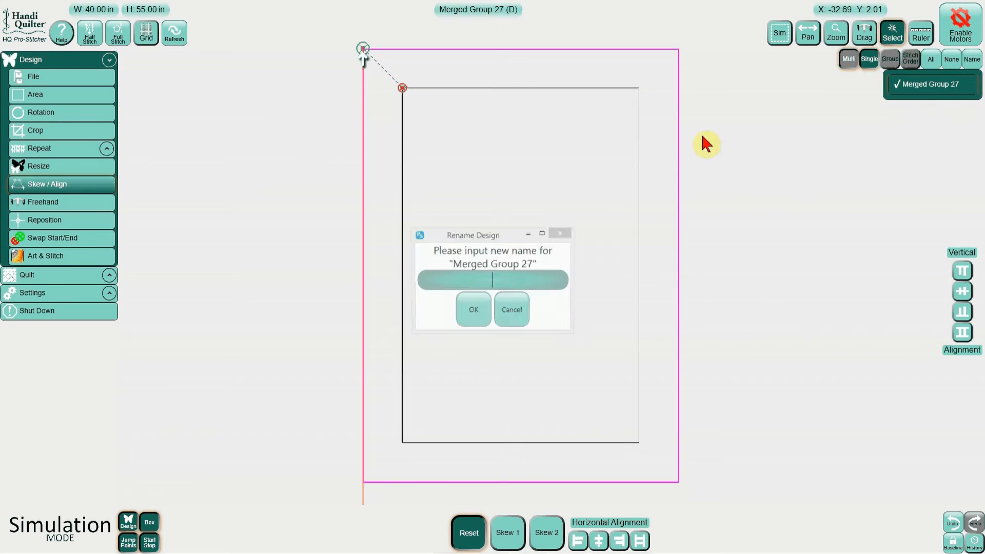
text(quilt)
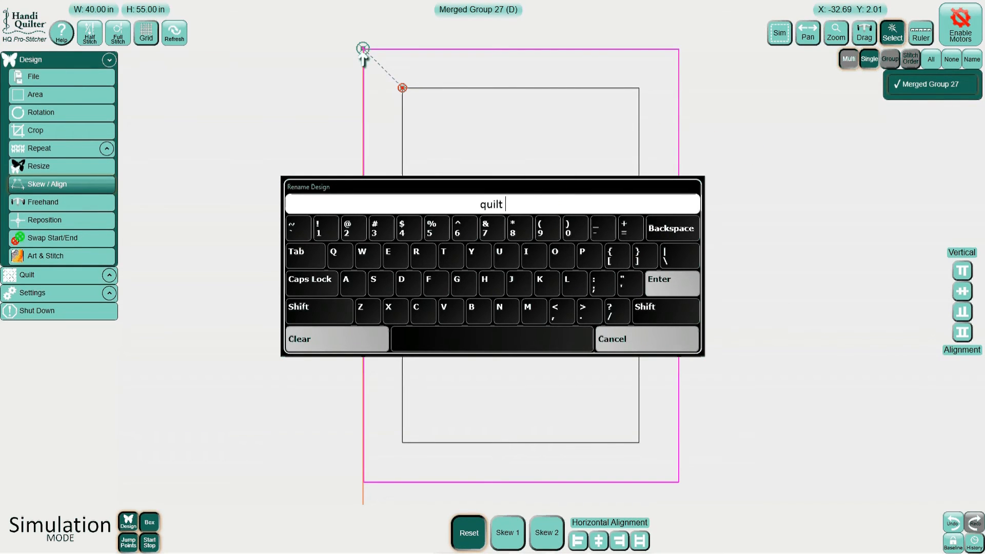
text( 40 x 55 w 5in border)
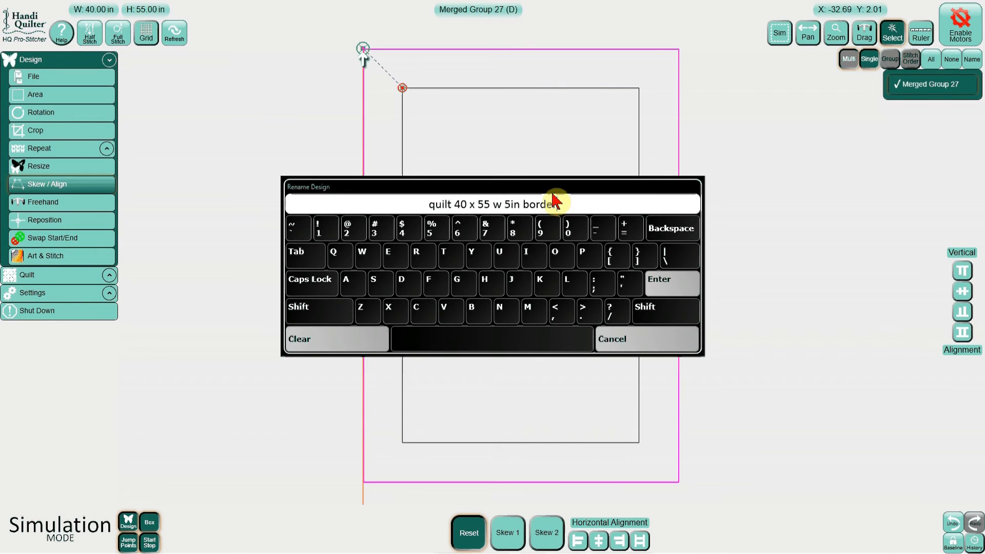
click(661, 284)
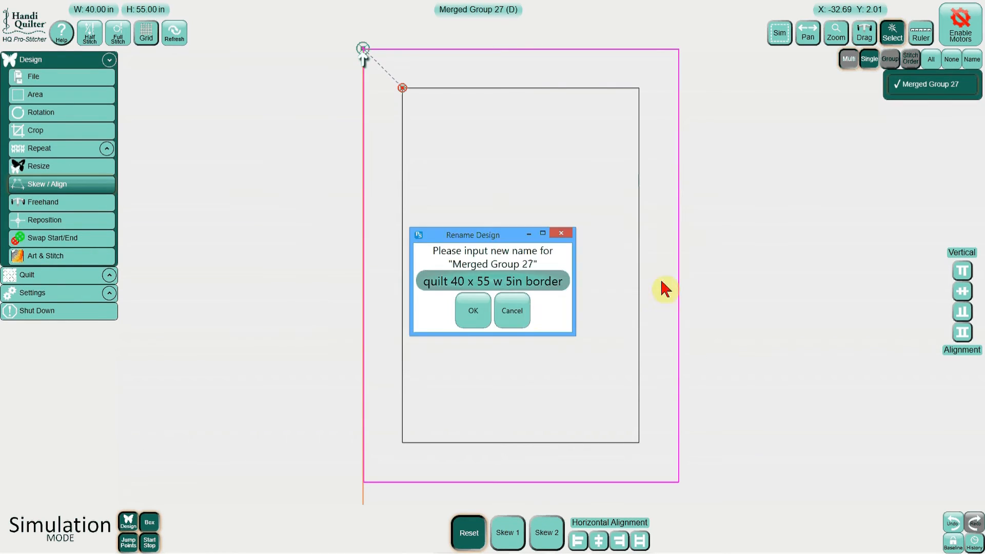
click(483, 315)
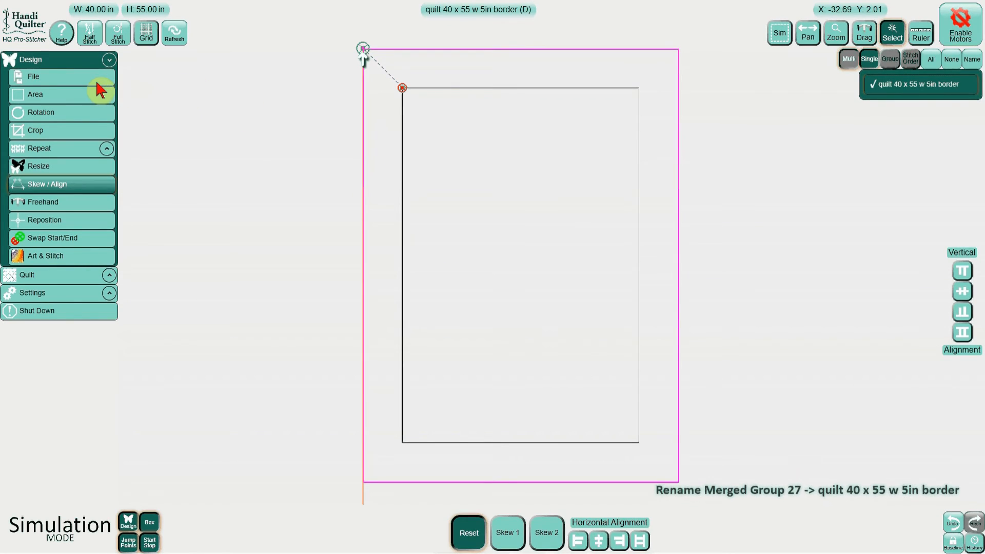
Step: Save the design as "quilt 40 x 55 w 5in border.hqf", overwriting the existing file, and hide the area box
click(97, 78)
click(532, 536)
click(669, 404)
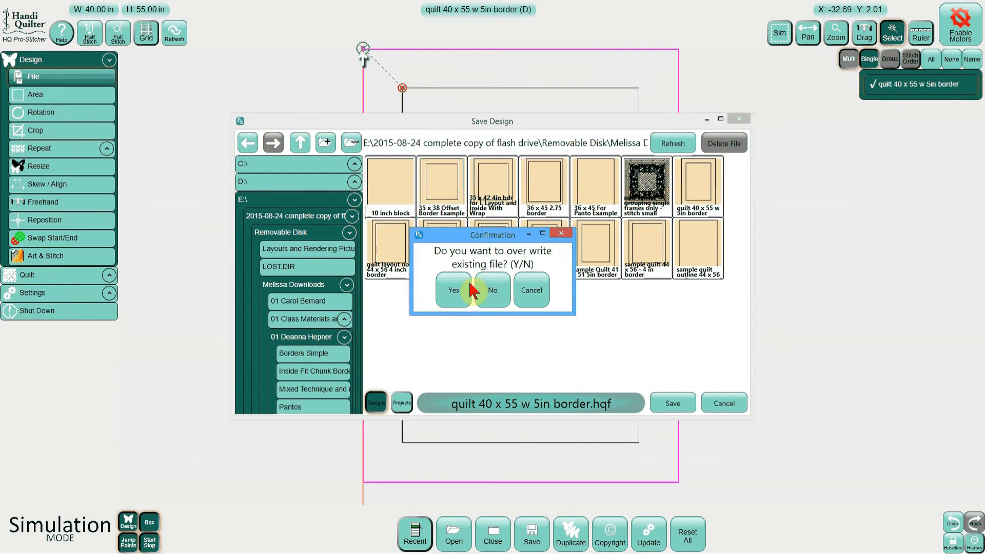
click(465, 288)
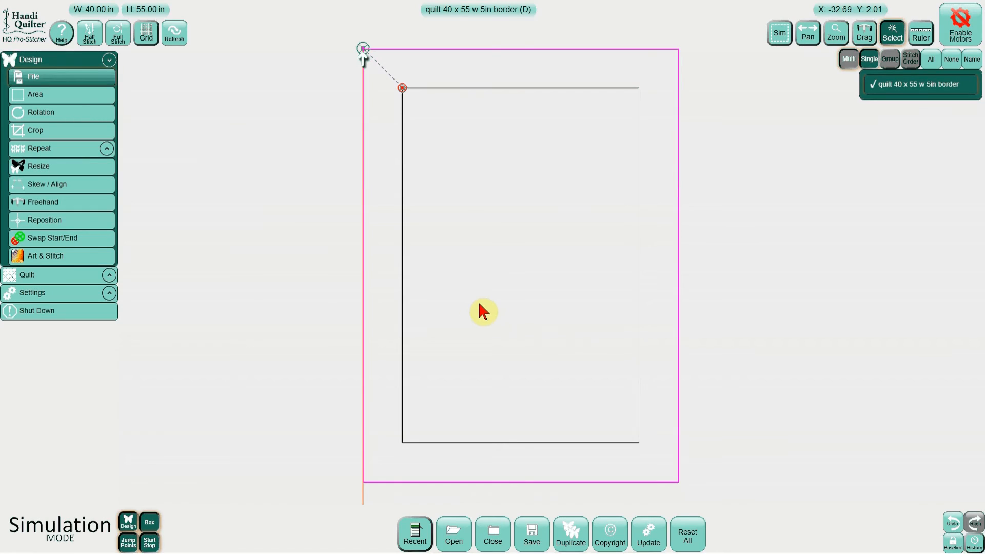
click(151, 523)
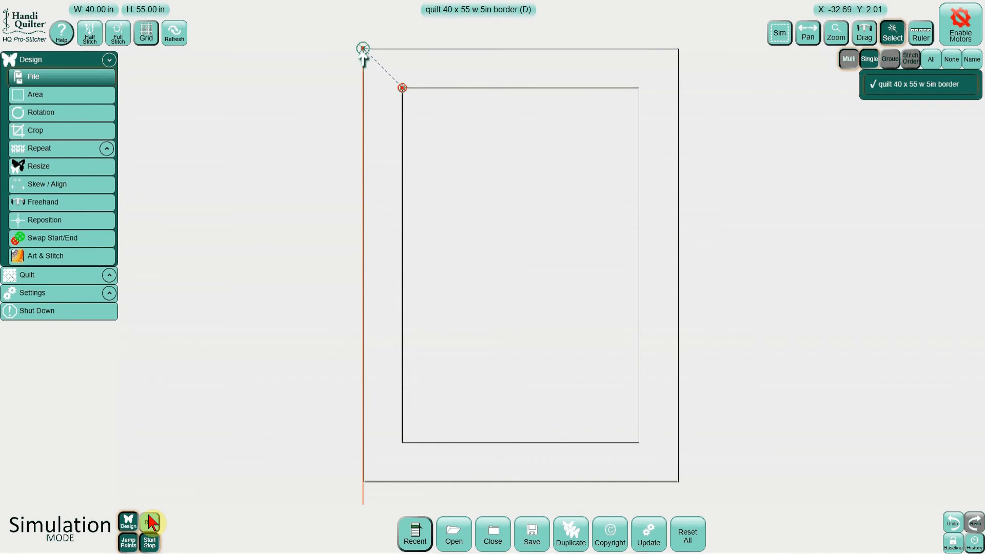